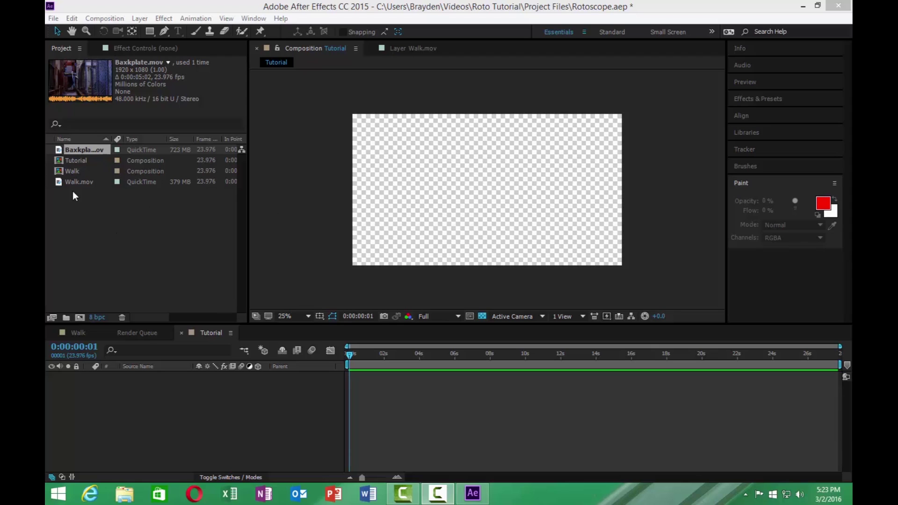
- Add Walk.mov and Baxkplate.mov to the Tutorial timeline, then delete the Baxkplate layer
left_click_drag(76, 183, 117, 395)
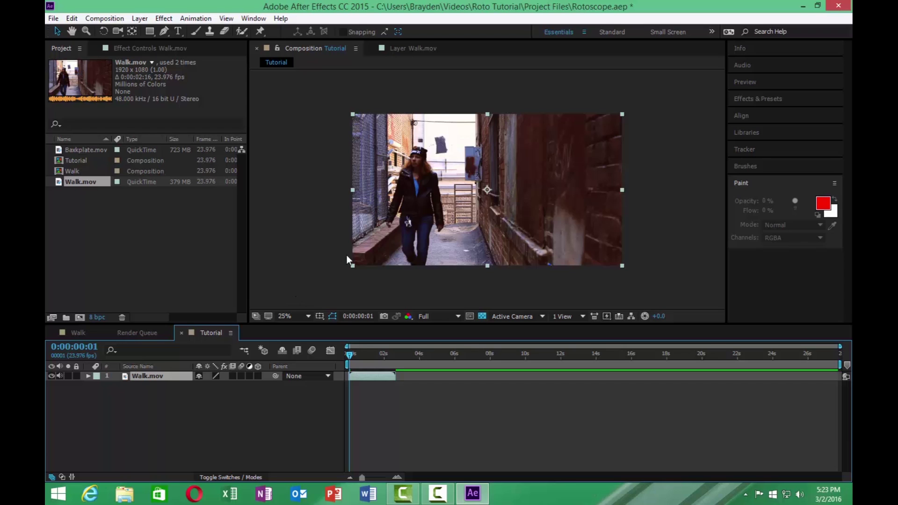
left_click_drag(94, 151, 143, 380)
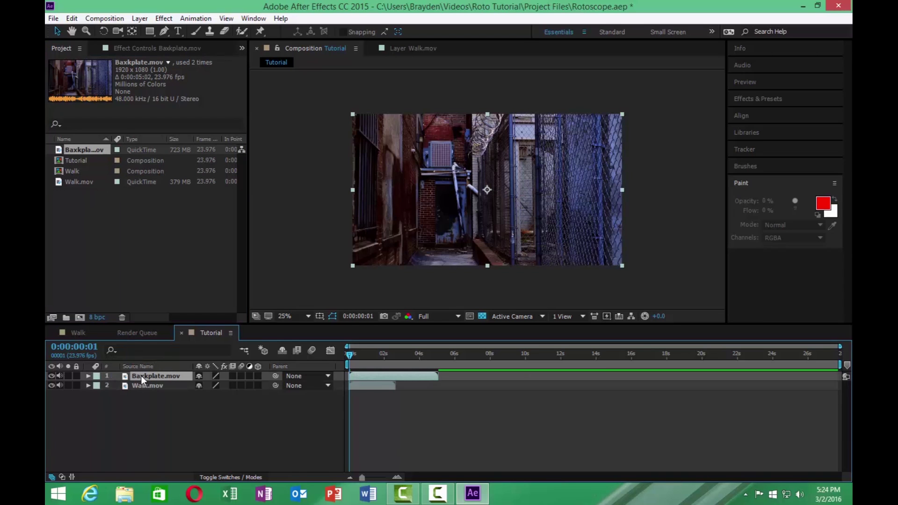
key("Delete")
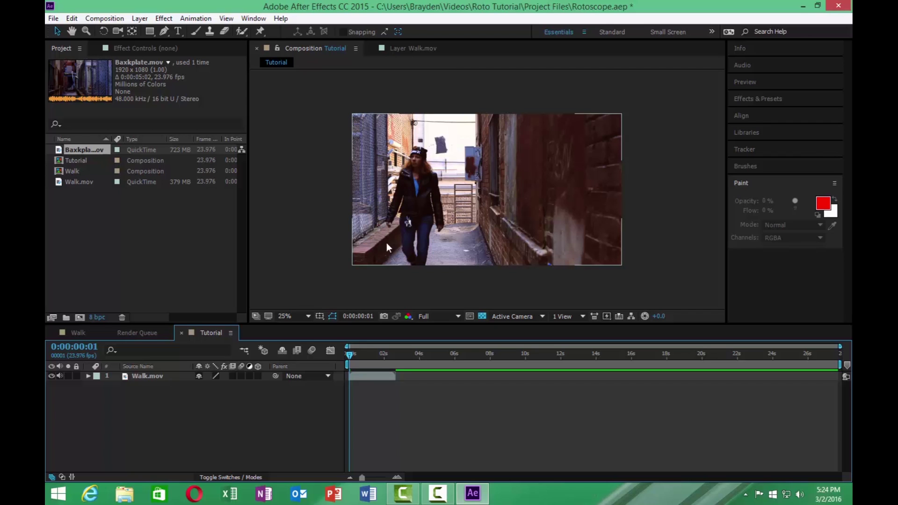
- Rename the Walk.mov layer to Walk02.mov by inserting 02 into its name
right_click(158, 379)
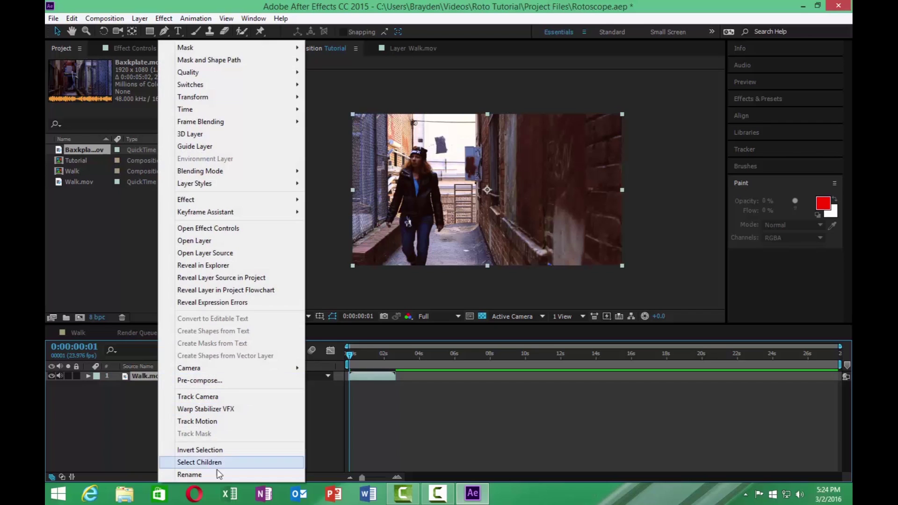
left_click(197, 475)
left_click(146, 376)
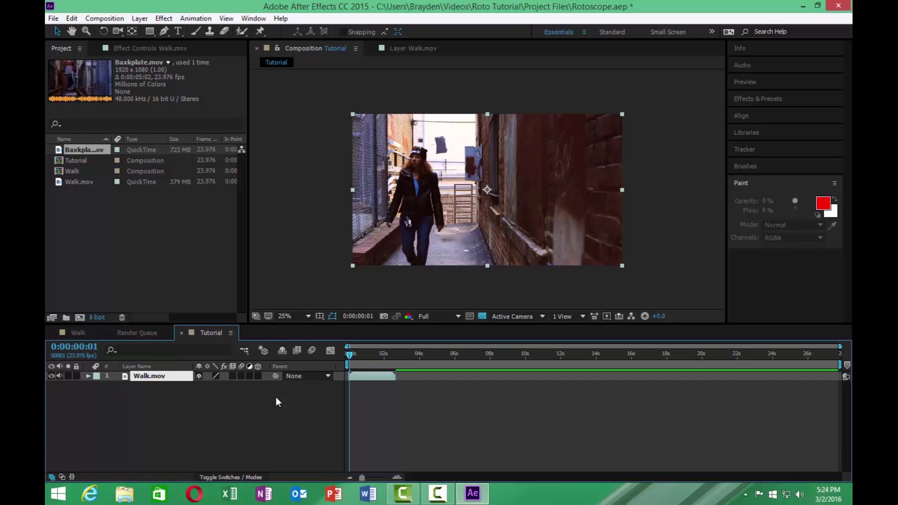
type("02")
key("Return")
- In the Walk02.mov Layer panel, set the out point at 0:00:01:12 and return toward the start
double_click(158, 378)
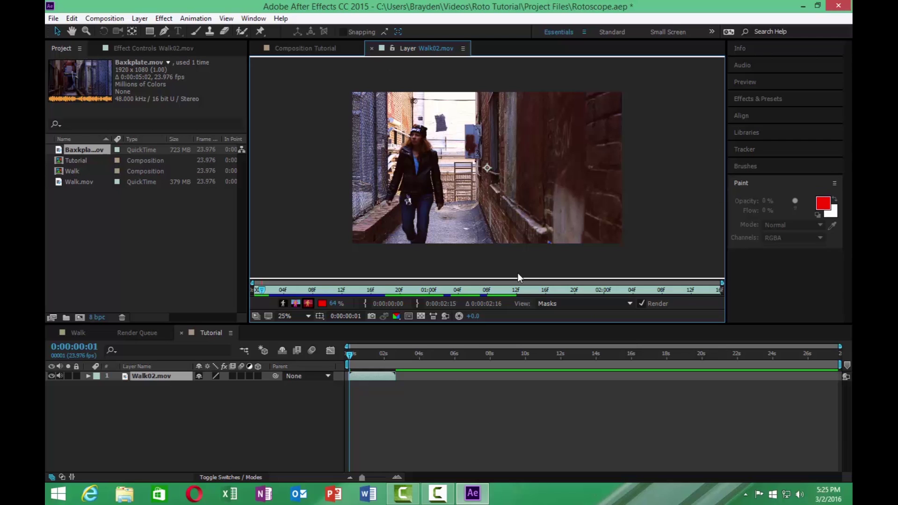
left_click_drag(266, 289, 521, 300)
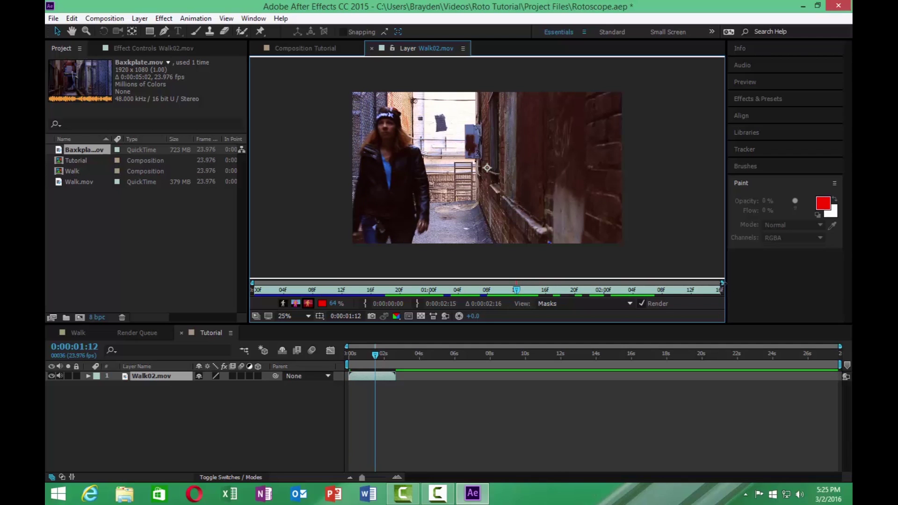
left_click_drag(722, 283, 605, 293)
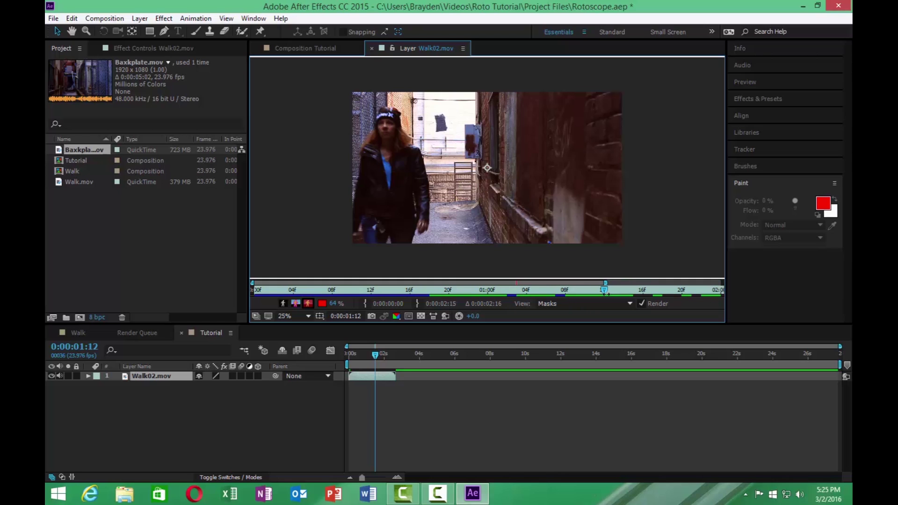
left_click(416, 304)
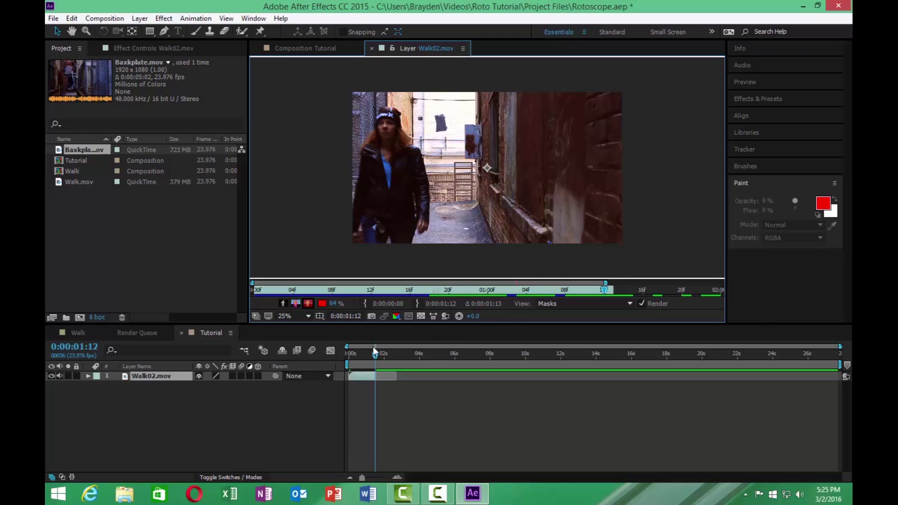
left_click_drag(375, 354, 339, 361)
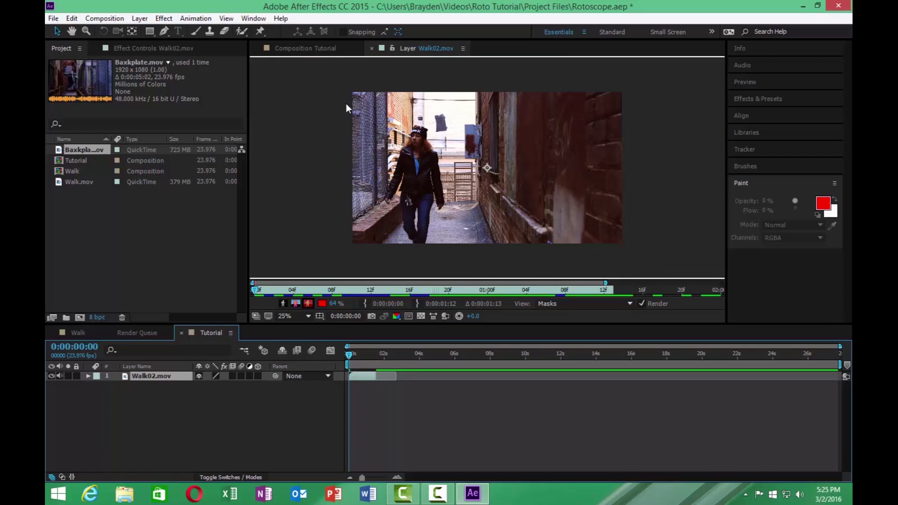
- Switch to the Roto Brush Tool from the toolbar flyout and enlarge its brush size
left_click(243, 32)
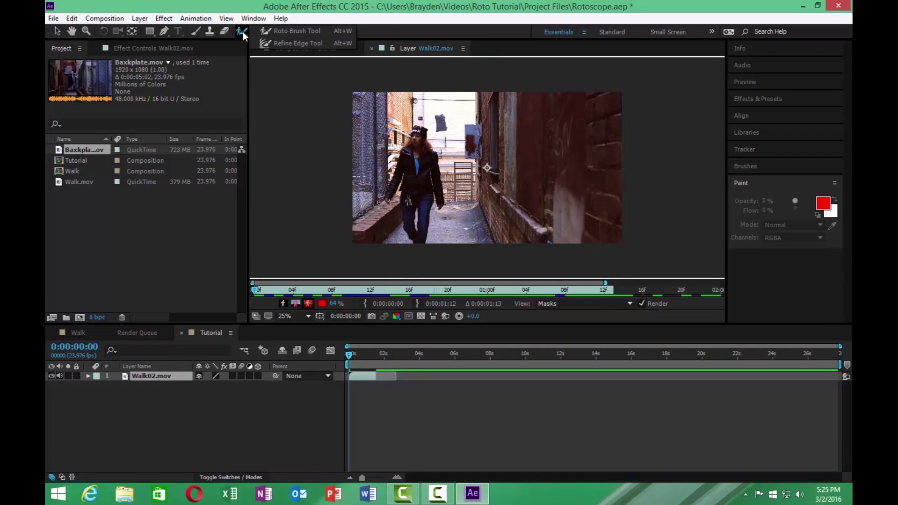
left_click(316, 33)
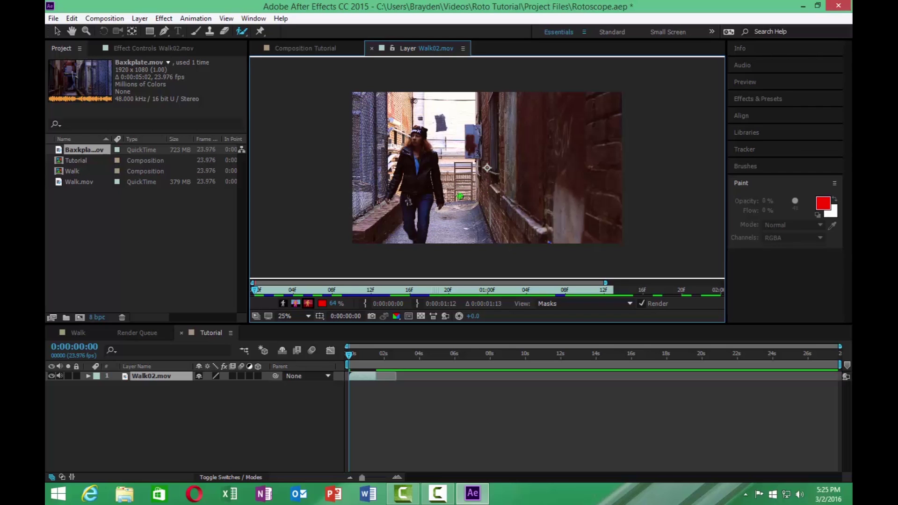
mouse_move(461, 197)
left_mouse_down()
mouse_move(498, 196)
mouse_move(465, 197)
left_mouse_up()
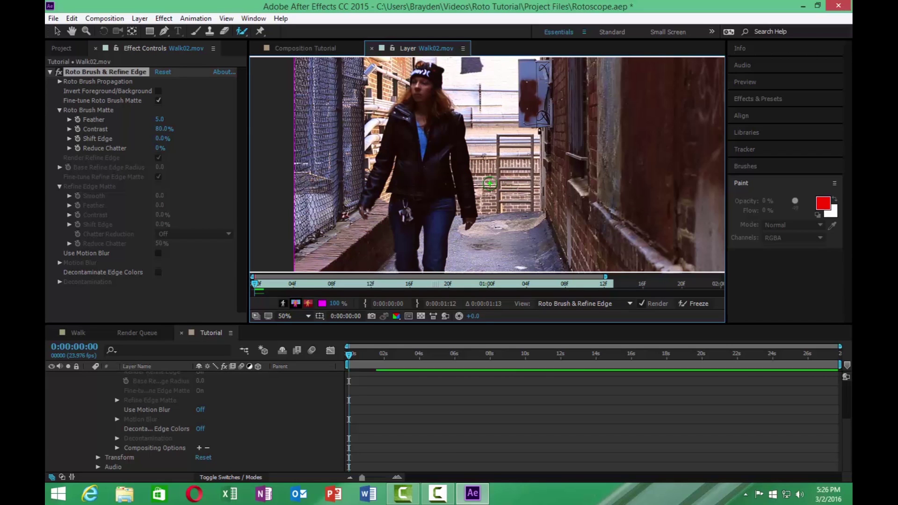
- Paint Foreground roto strokes along the woman's arm, shoulder and left hand
mouse_move(363, 217)
left_mouse_down()
mouse_move(423, 75)
mouse_move(457, 134)
mouse_move(466, 210)
mouse_move(453, 136)
mouse_move(439, 241)
mouse_move(427, 261)
mouse_move(403, 250)
mouse_move(403, 149)
mouse_move(365, 201)
left_mouse_up()
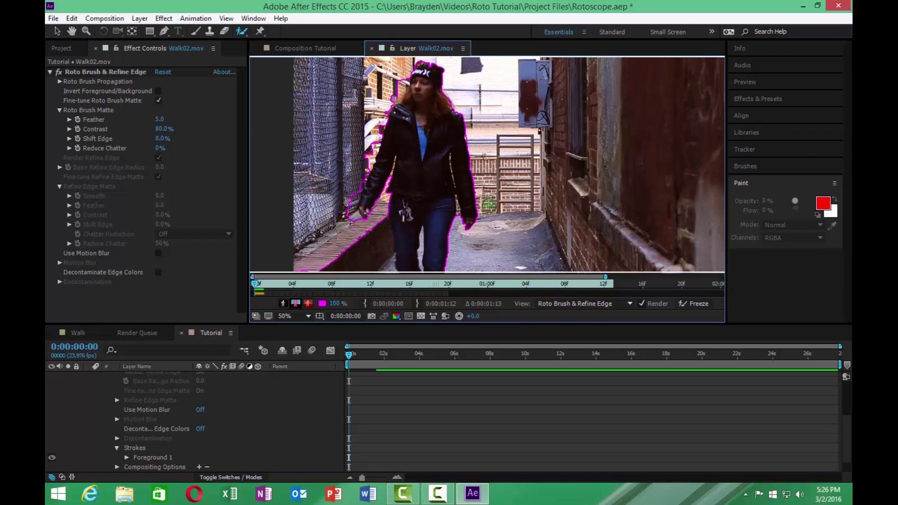
key("h")
left_click_drag(489, 203, 510, 169)
key("alt+w")
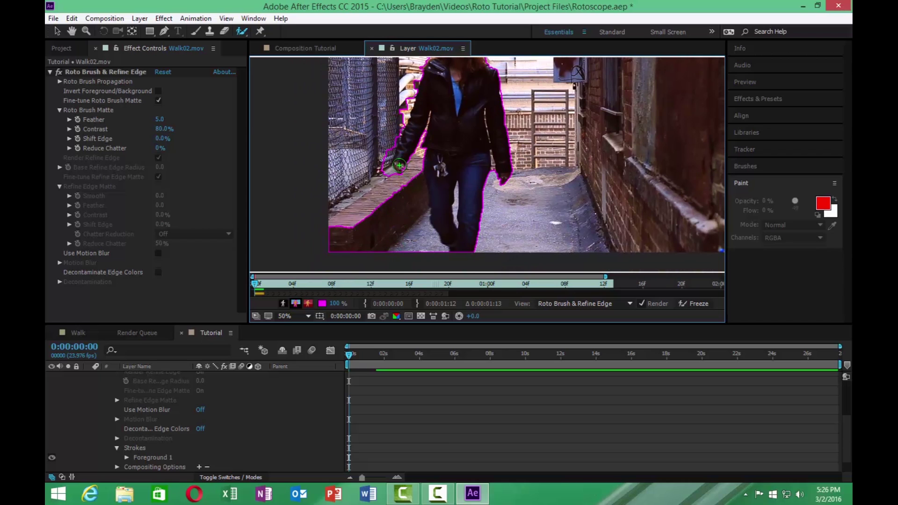
left_click_drag(394, 161, 392, 180)
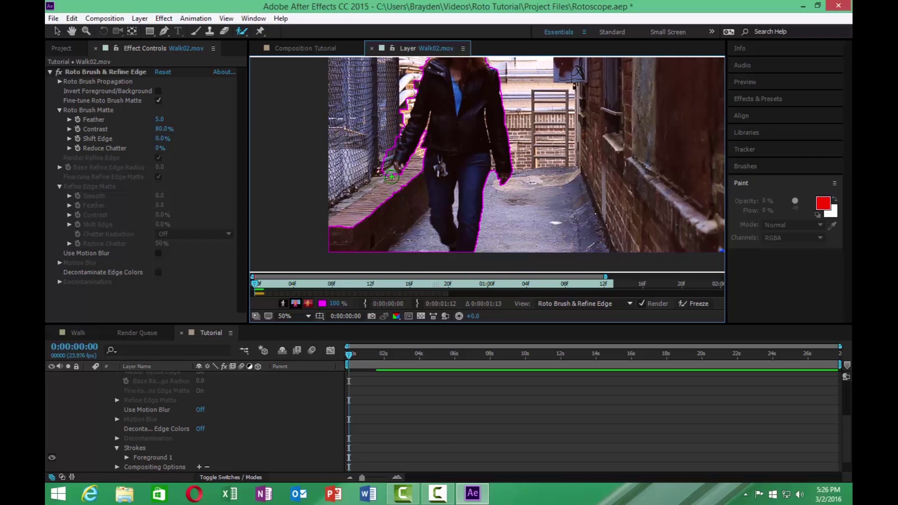
- Turn on the alpha overlay to tint the background red, then pan to the woman's legs
left_click(308, 303)
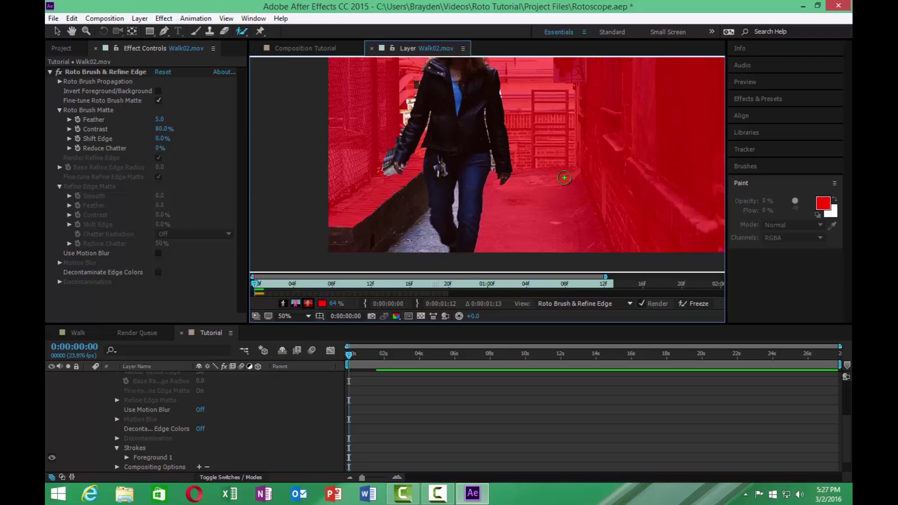
key("h")
mouse_move(559, 116)
left_mouse_down()
mouse_move(495, 200)
mouse_move(498, 174)
left_mouse_up()
key("alt+w")
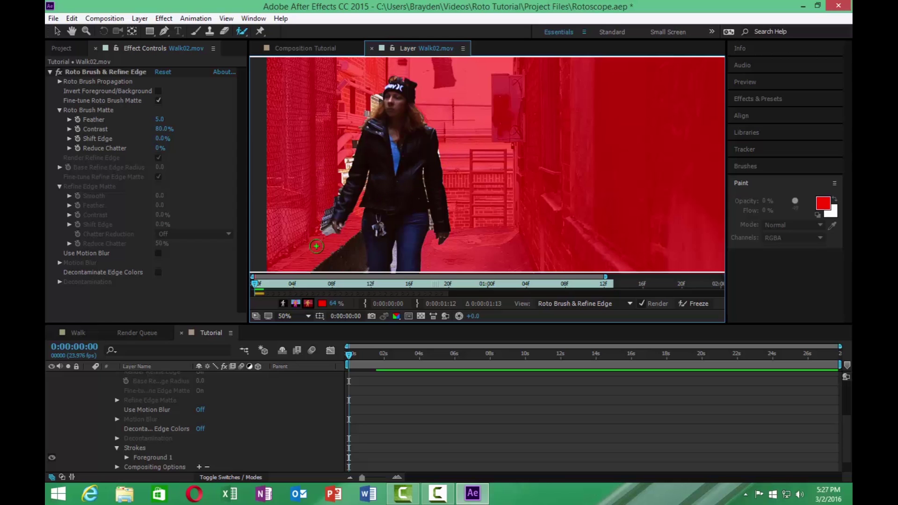
key("h")
mouse_move(346, 208)
left_mouse_down()
mouse_move(334, 134)
mouse_move(336, 154)
left_mouse_up()
key("alt+w")
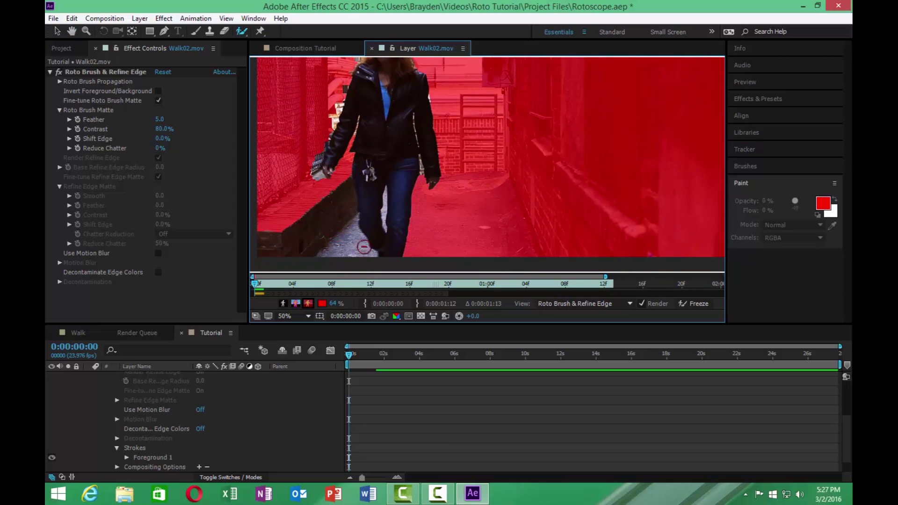
- Subtract the alley beside her leg with a Background stroke and zoom the view to 200%
mouse_move(374, 254)
left_mouse_down()
mouse_move(350, 231)
mouse_move(347, 183)
mouse_move(299, 193)
left_mouse_up()
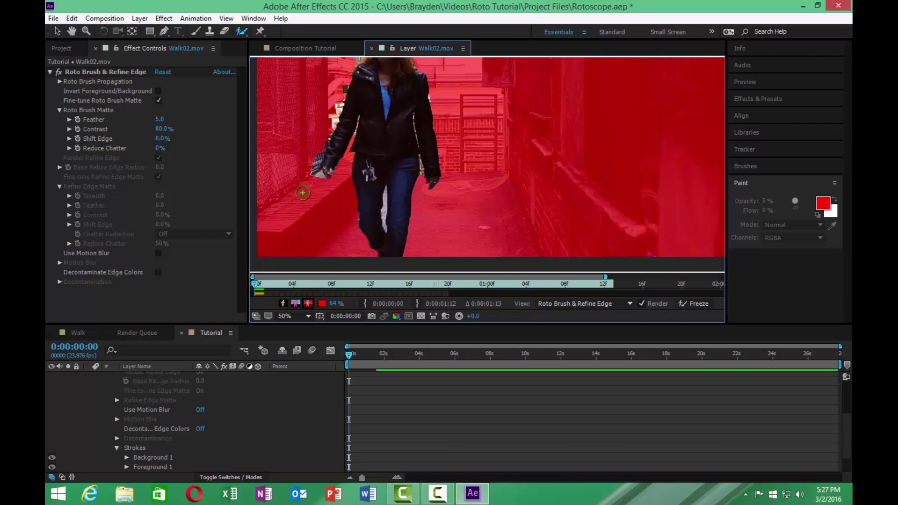
key("h")
left_click_drag(335, 166, 338, 169)
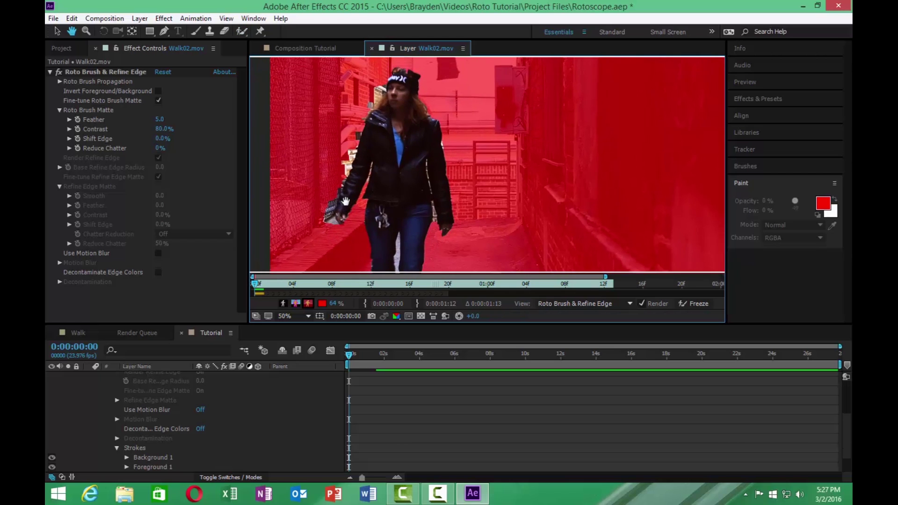
mouse_move(348, 205)
left_mouse_down()
mouse_move(381, 223)
mouse_move(356, 208)
mouse_move(383, 212)
mouse_move(438, 110)
left_mouse_up()
key("alt+w")
key("period")
key("period")
key("h")
- Shrink the Roto Brush and subtract the background around the woman's hand
key("alt+w")
left_click_drag(413, 220, 427, 265)
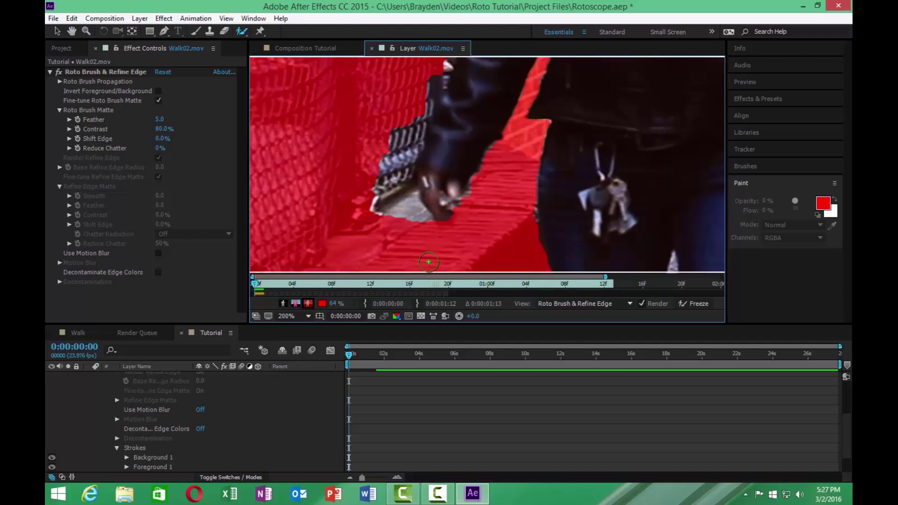
mouse_move(424, 239)
left_mouse_down()
mouse_move(403, 196)
mouse_move(398, 154)
mouse_move(438, 76)
mouse_move(425, 66)
left_mouse_up()
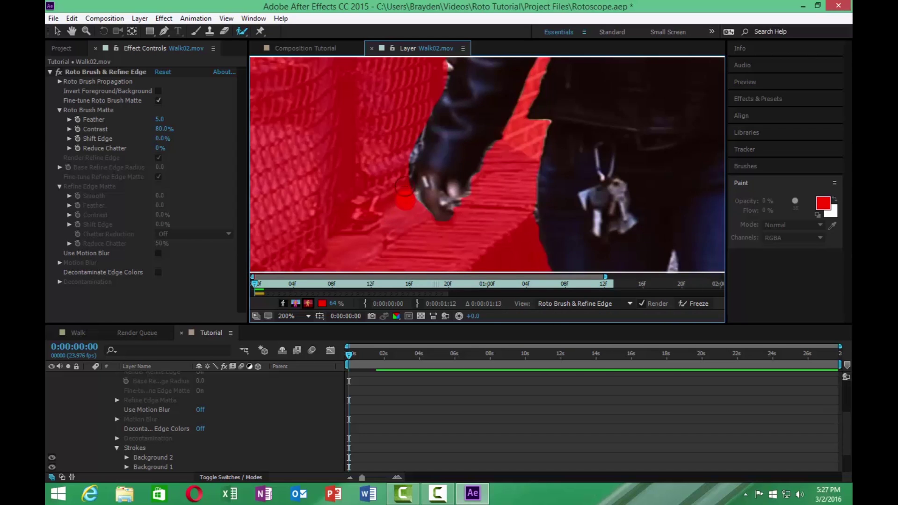
left_click_drag(404, 184, 411, 128)
- Subtract background beside her torso, shoulder and hair, redoing the torso stroke
key("h")
left_click_drag(465, 158, 422, 284)
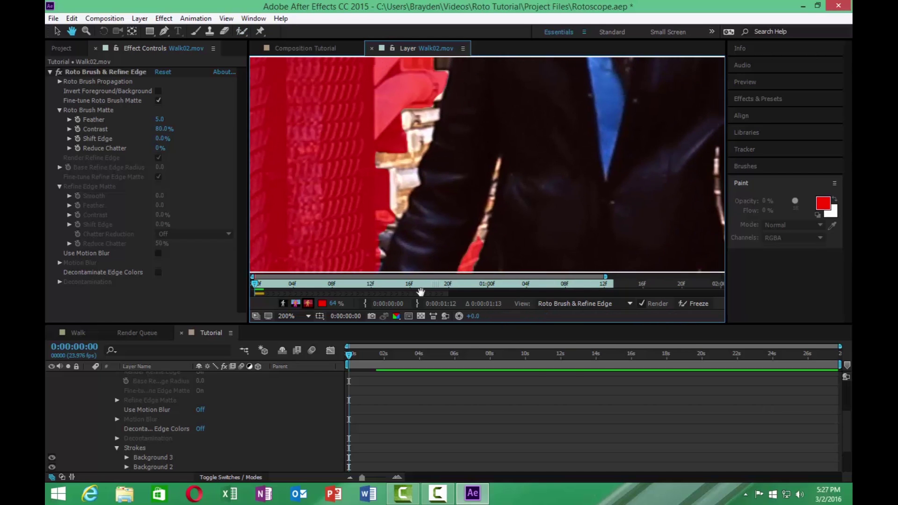
key("alt+w")
mouse_move(378, 255)
left_mouse_down()
mouse_move(433, 91)
mouse_move(376, 238)
mouse_move(403, 156)
left_mouse_up()
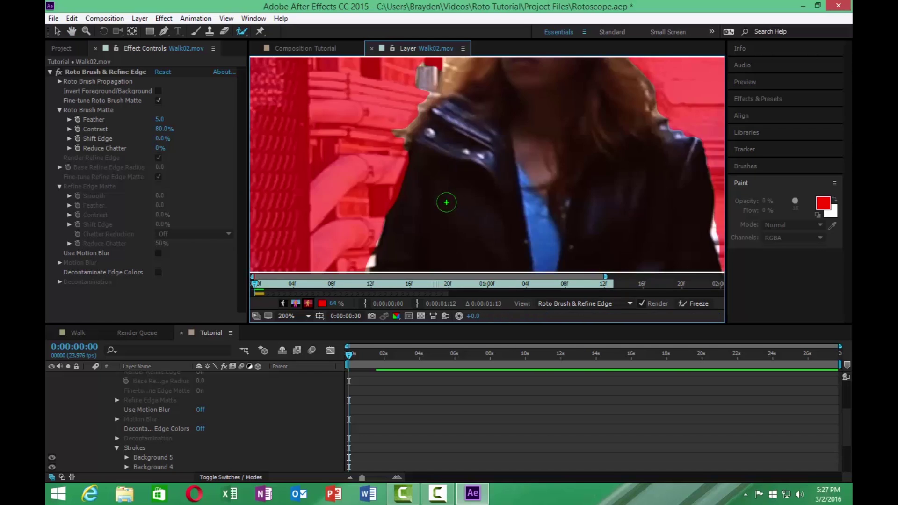
key("ctrl+z")
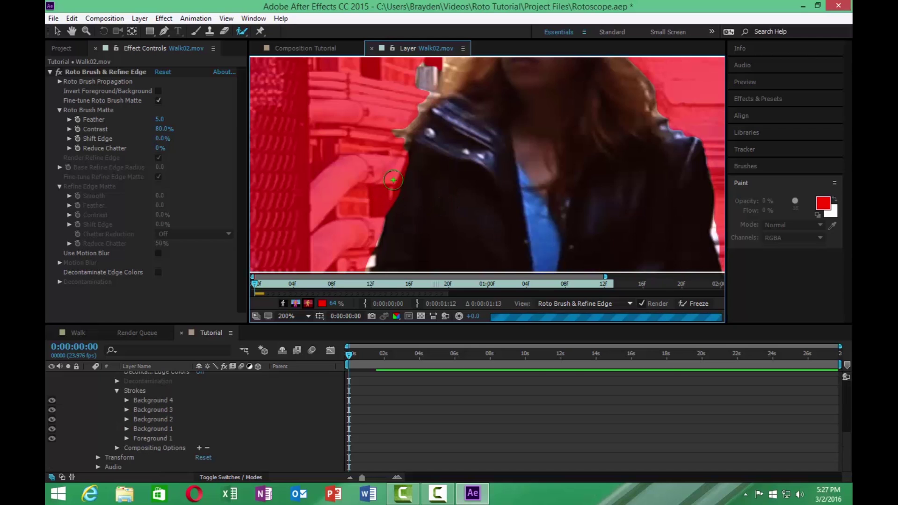
mouse_move(373, 219)
left_mouse_down()
mouse_move(385, 163)
mouse_move(372, 185)
left_mouse_up()
scroll(397, 145, "down", 3)
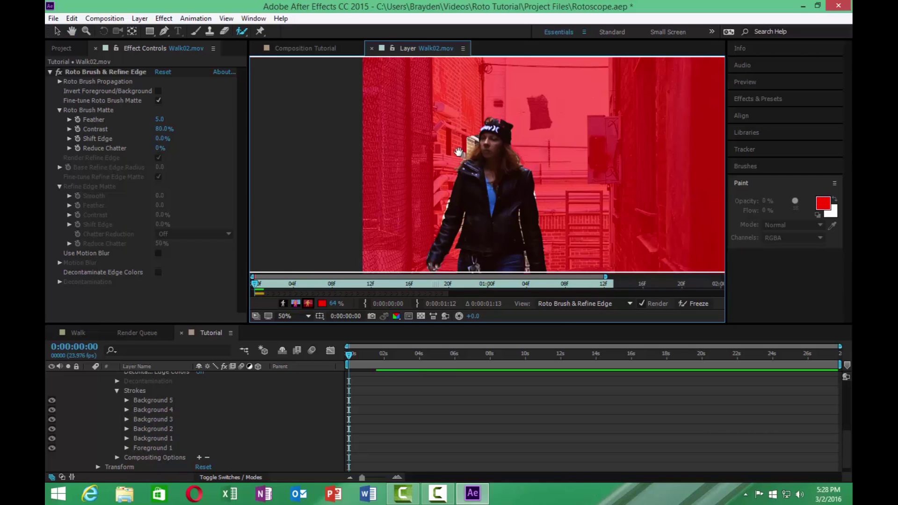
mouse_move(465, 155)
left_mouse_down()
mouse_move(469, 135)
mouse_move(463, 151)
left_mouse_up()
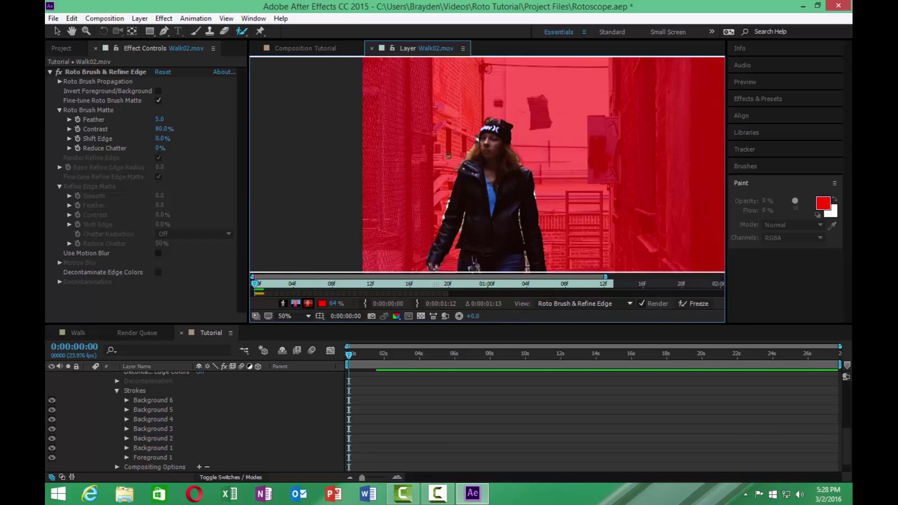
key("space")
mouse_move(565, 166)
left_mouse_down()
mouse_move(527, 128)
mouse_move(511, 133)
mouse_move(495, 117)
mouse_move(542, 126)
mouse_move(562, 146)
left_mouse_up()
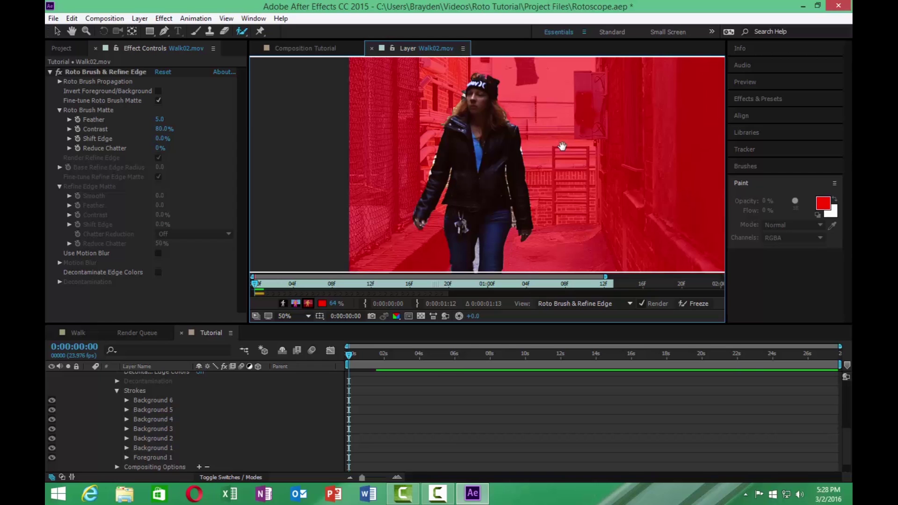
- Advance one frame and add a background stroke on the wall beside her jacket
key("Page_Down")
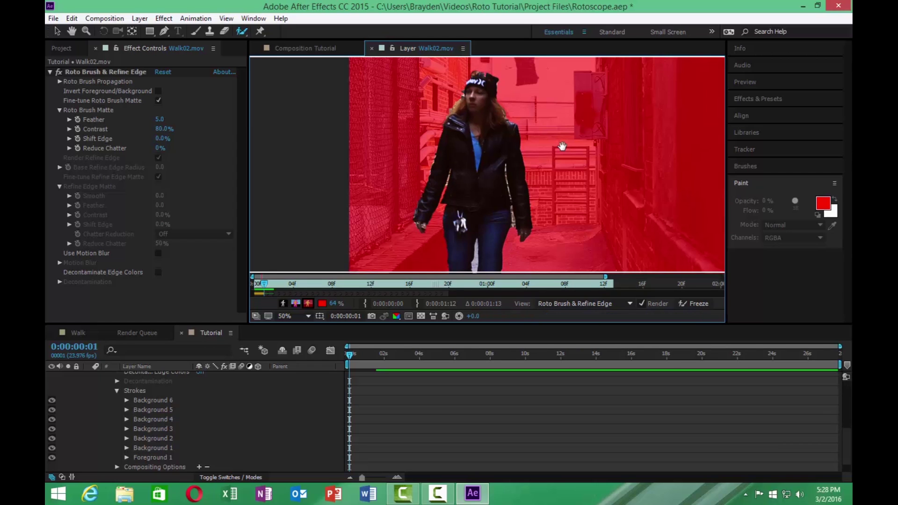
mouse_move(560, 202)
left_mouse_down()
mouse_move(551, 164)
mouse_move(528, 229)
left_mouse_up()
scroll(519, 177, "up", 2)
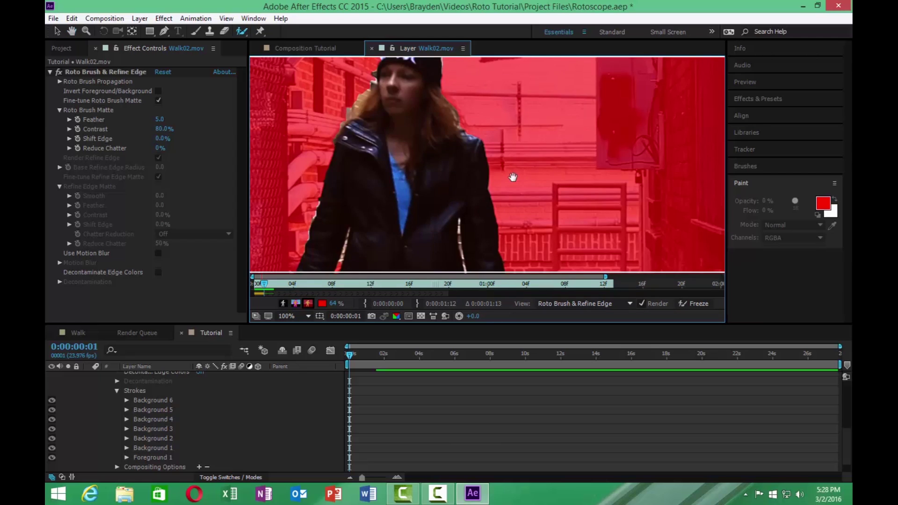
left_click(549, 194, "alt")
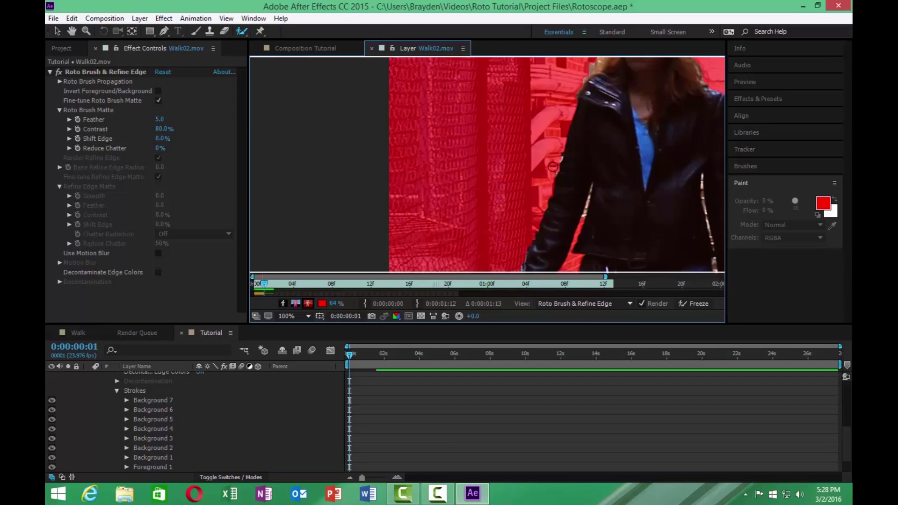
scroll(553, 167, "down", 2)
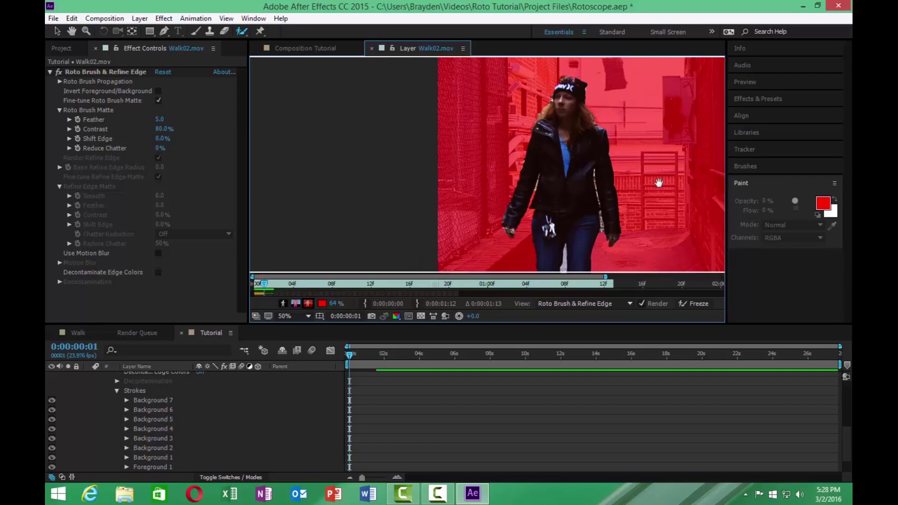
left_click_drag(661, 182, 548, 165)
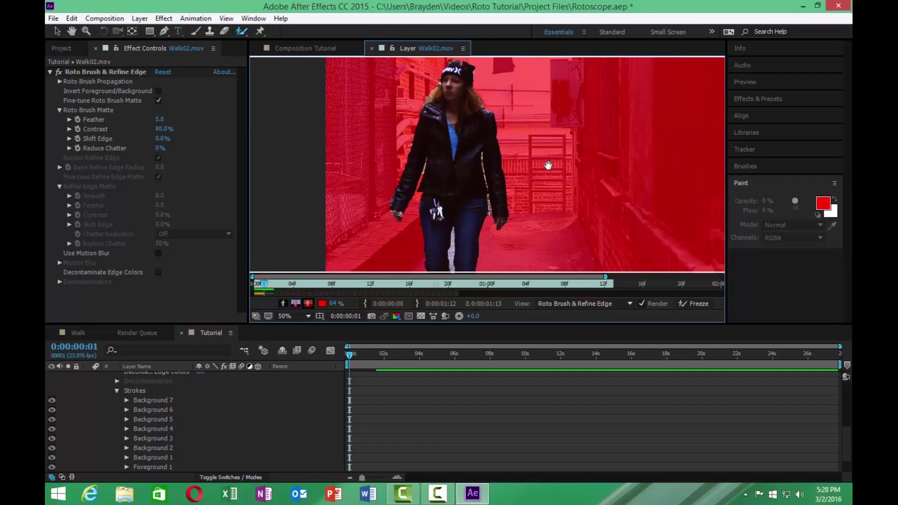
scroll(548, 165, "down", 2)
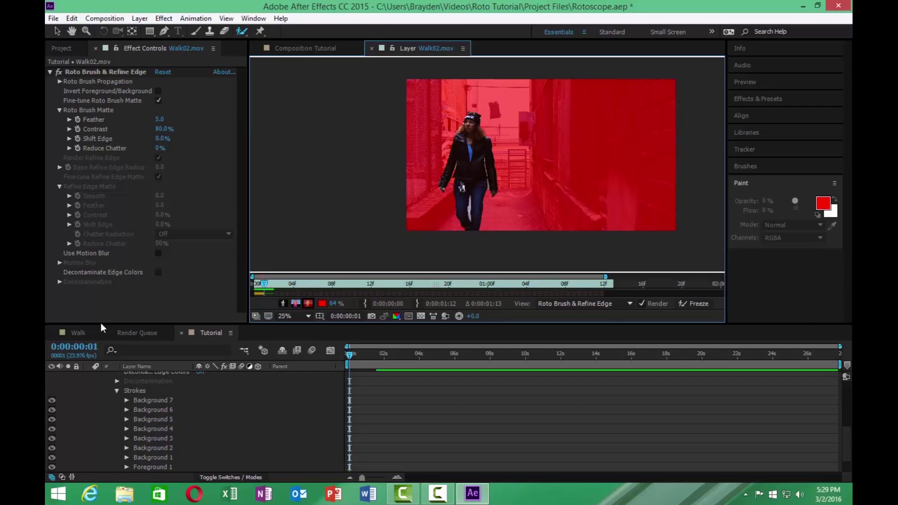
- Switch the Timeline panel to the Walk composition tab
left_click(69, 330)
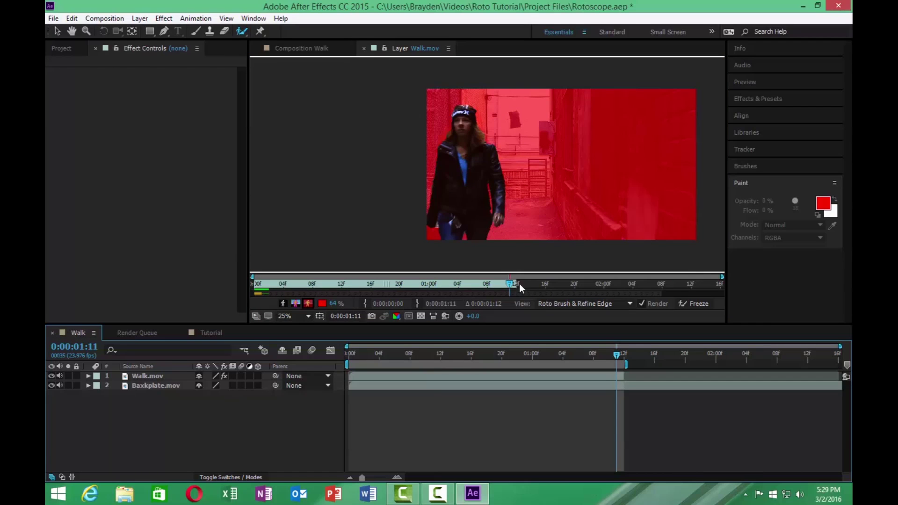
- Scrub the Layer panel's time back and switch the viewer to the Composition: Walk tab
mouse_move(512, 287)
left_mouse_down()
mouse_move(298, 286)
mouse_move(282, 296)
left_mouse_up()
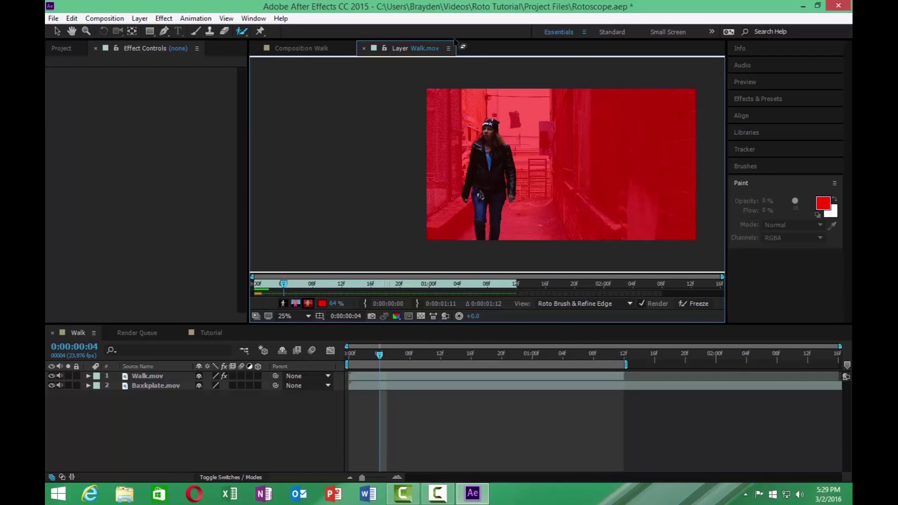
left_click(328, 49)
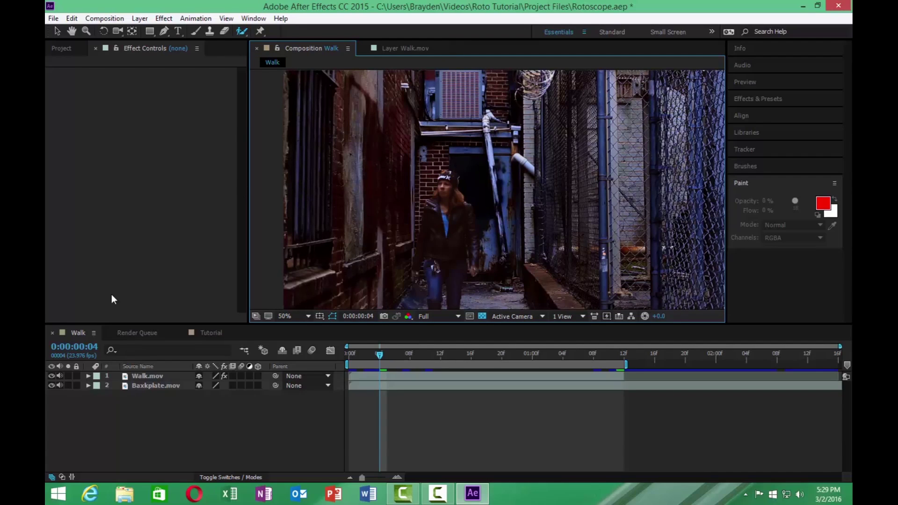
- Solo Walk.mov to check the matte at frame 7, then unsolo and scrub to 0:00:01:00
left_click(68, 376)
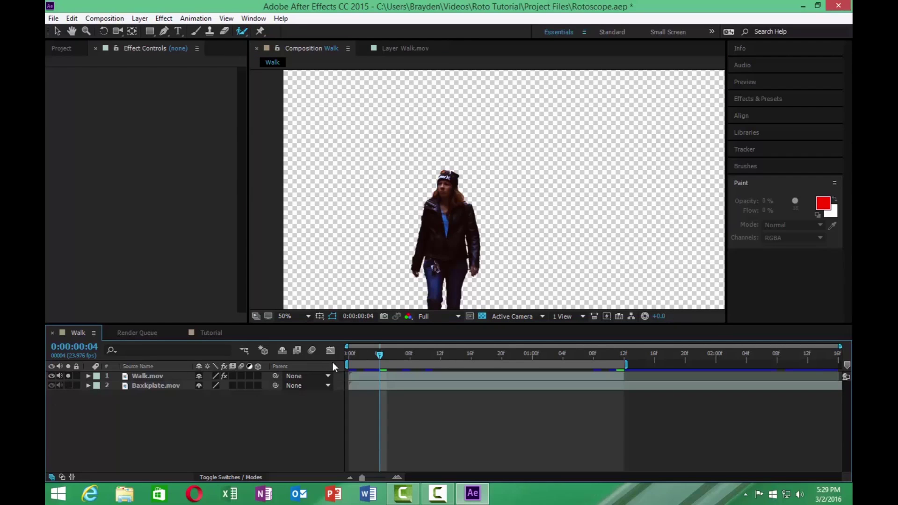
mouse_move(380, 355)
left_mouse_down()
mouse_move(406, 365)
mouse_move(489, 364)
mouse_move(378, 372)
left_mouse_up()
left_click(69, 376)
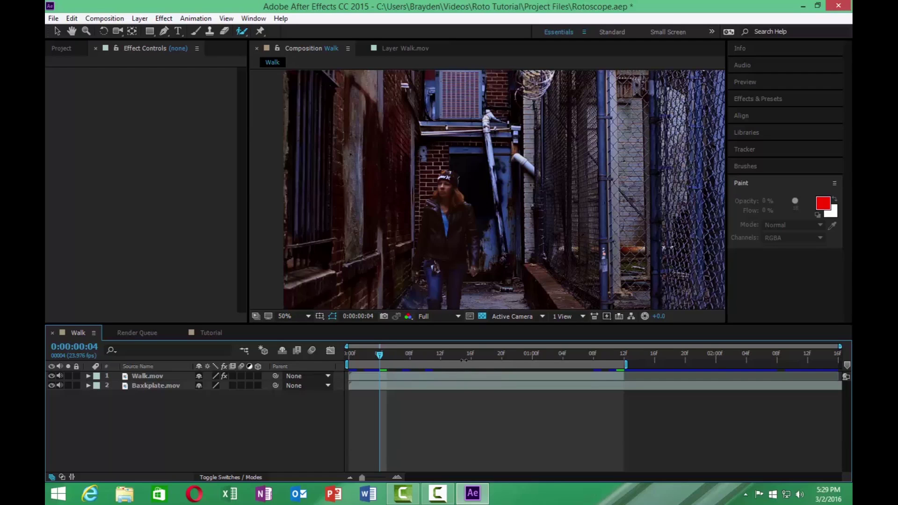
left_click_drag(465, 352, 532, 357)
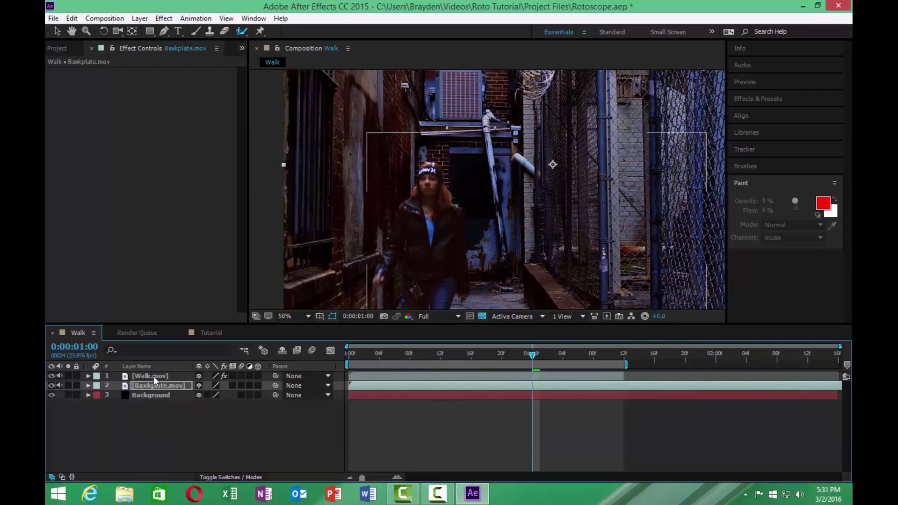
- Find the Curves effect in Effects & Presets and apply it to the Walk.mov layer
left_click(153, 376)
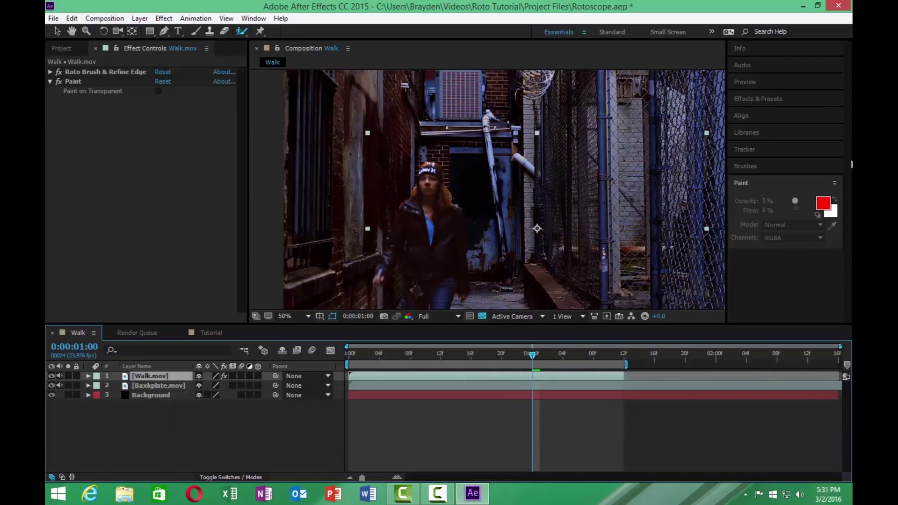
left_click(745, 99)
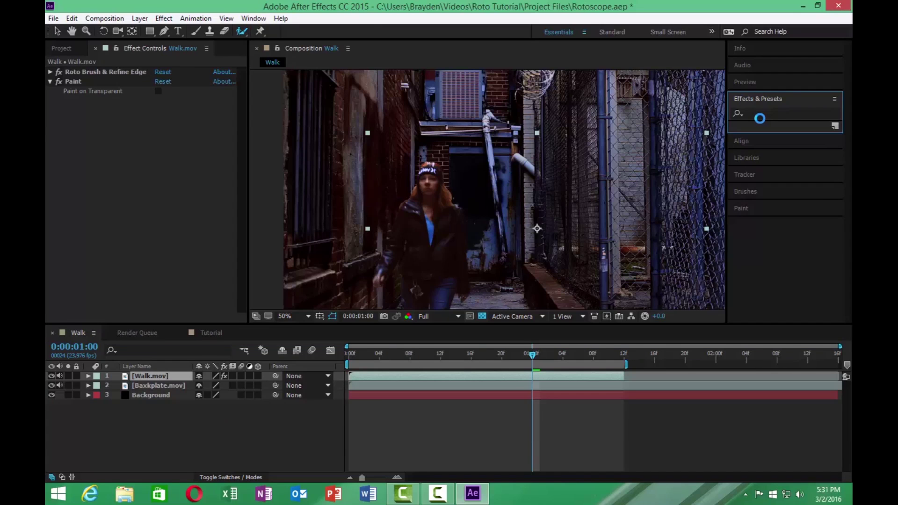
left_click(758, 114)
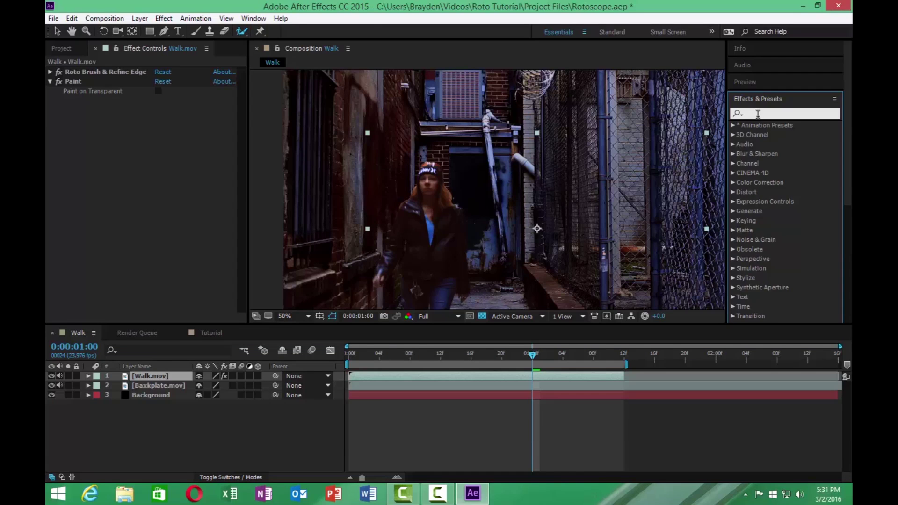
type("curves")
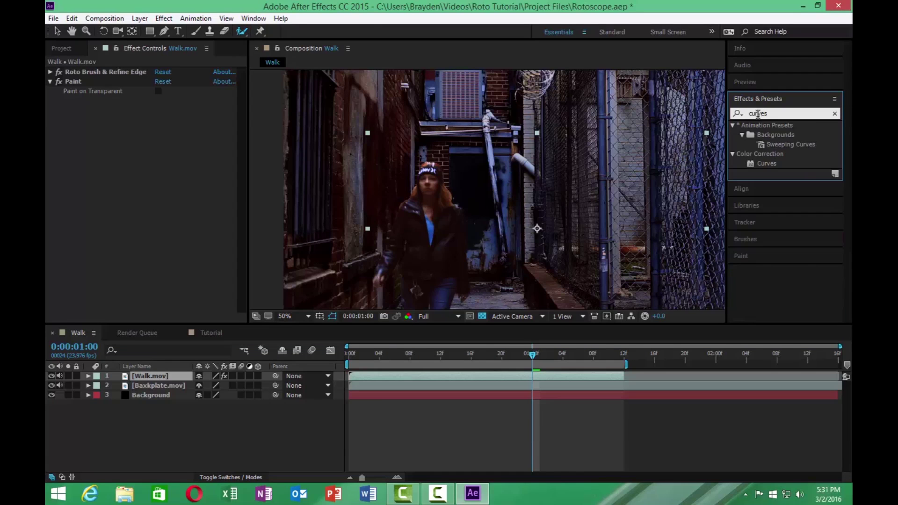
left_click_drag(772, 164, 169, 380)
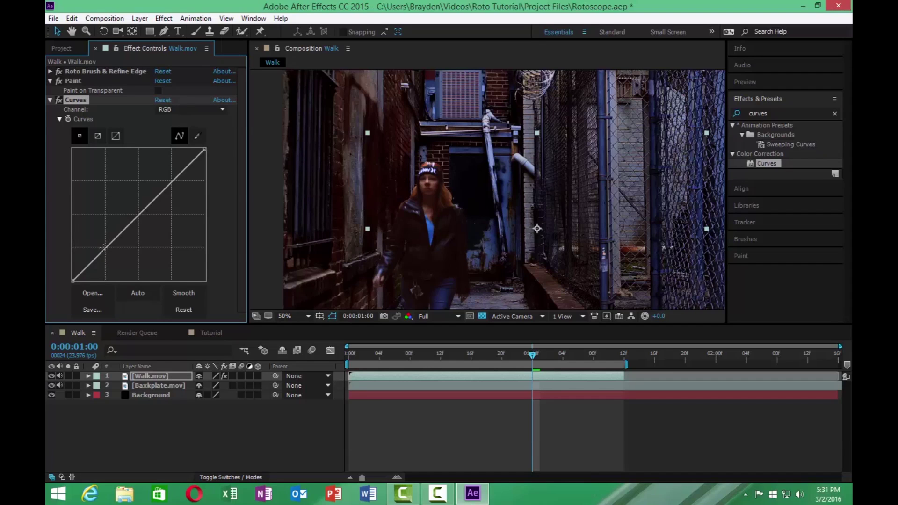
- Shape the curve into an S, pulling the lower part down and raising the upper part
left_click_drag(104, 247, 100, 270)
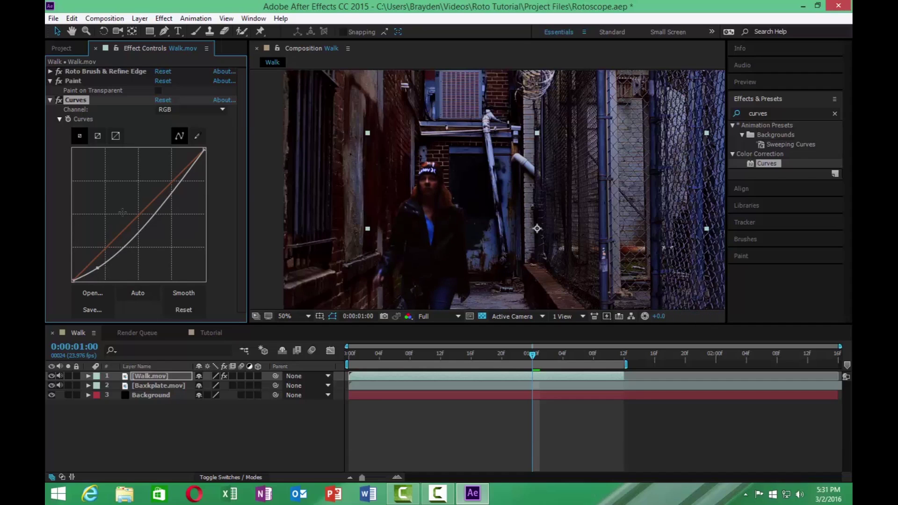
left_click_drag(174, 200, 171, 170)
left_click_drag(139, 217, 143, 217)
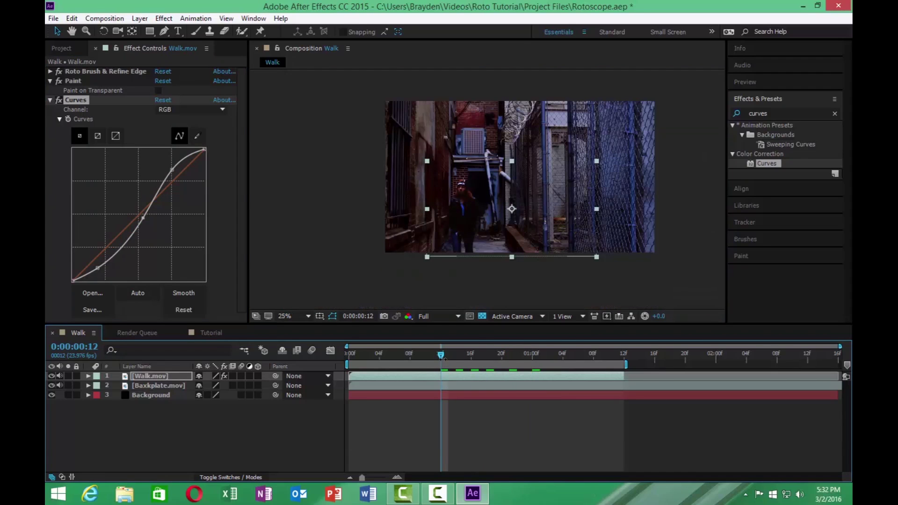
- Scrub the timeline to check the grade, lift the highlights slightly, and collapse the Curves settings
left_click_drag(443, 356, 563, 358)
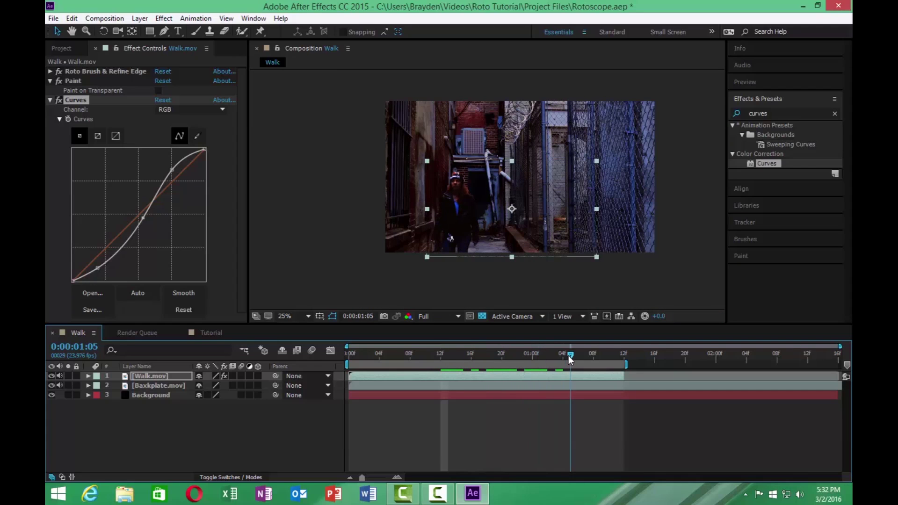
left_click_drag(570, 357, 592, 376)
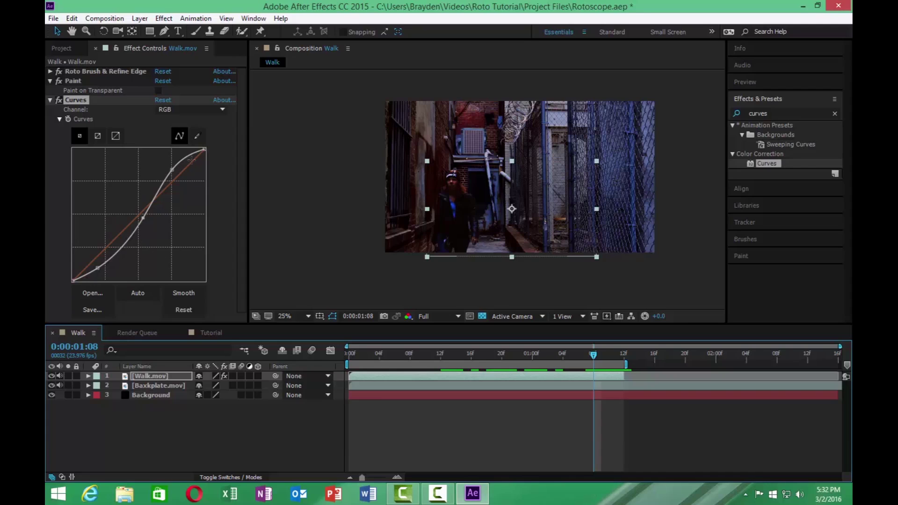
left_click_drag(185, 157, 173, 158)
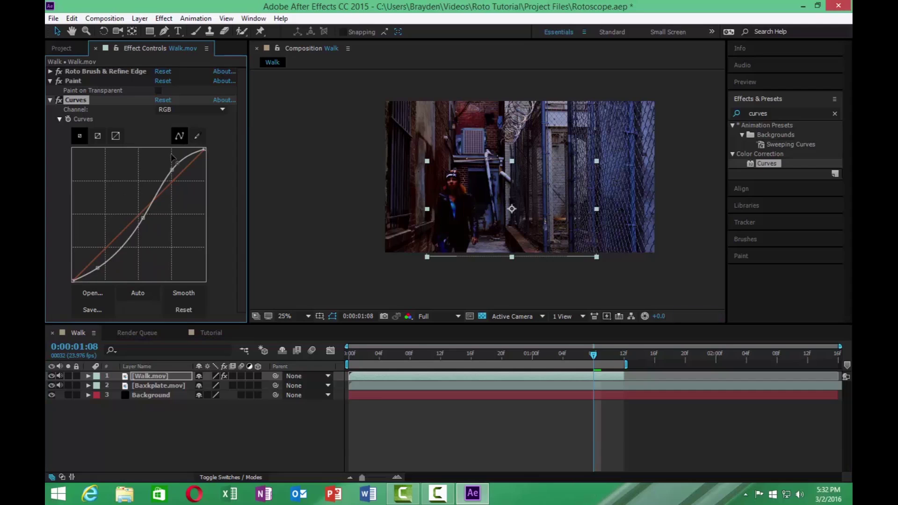
left_click(50, 100)
left_click_drag(595, 360, 399, 373)
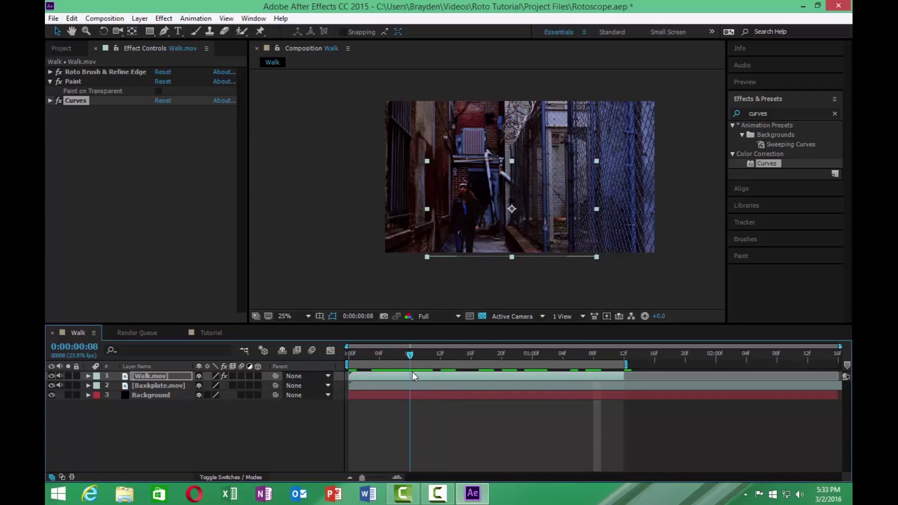
key("space")
left_click(240, 425)
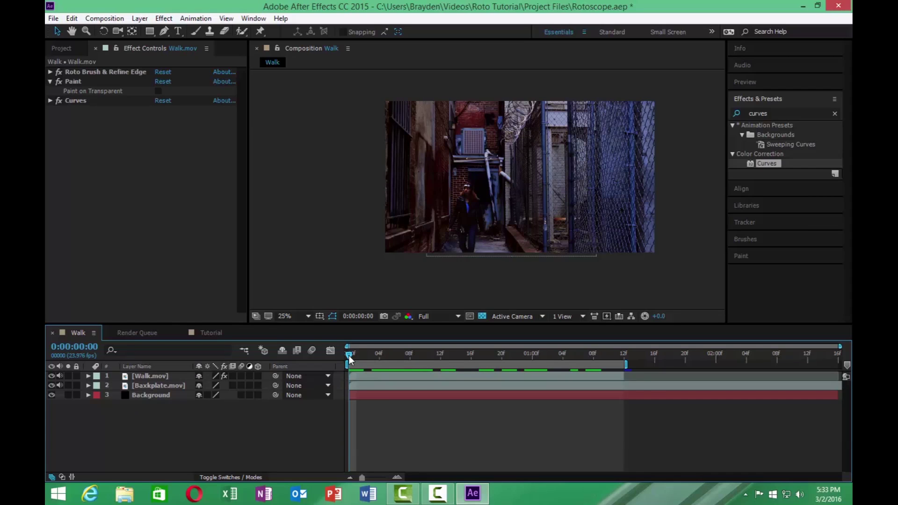
left_click_drag(349, 356, 350, 409)
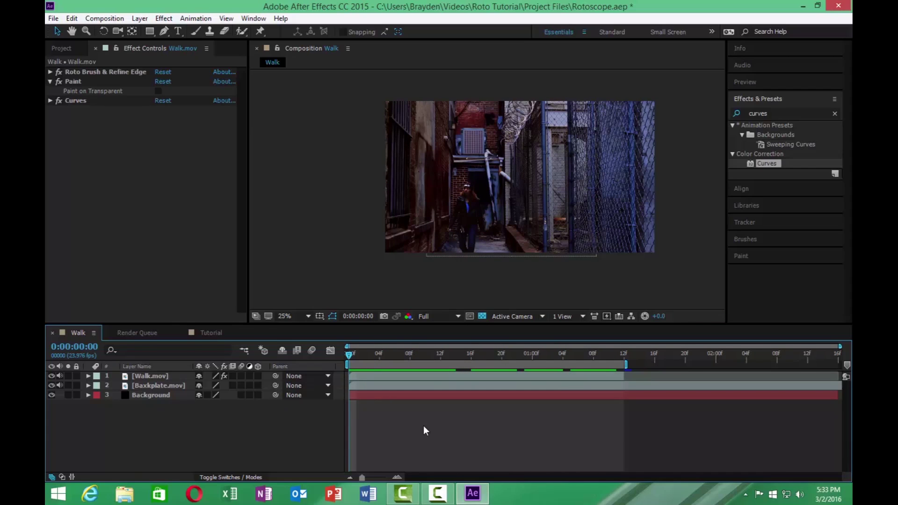